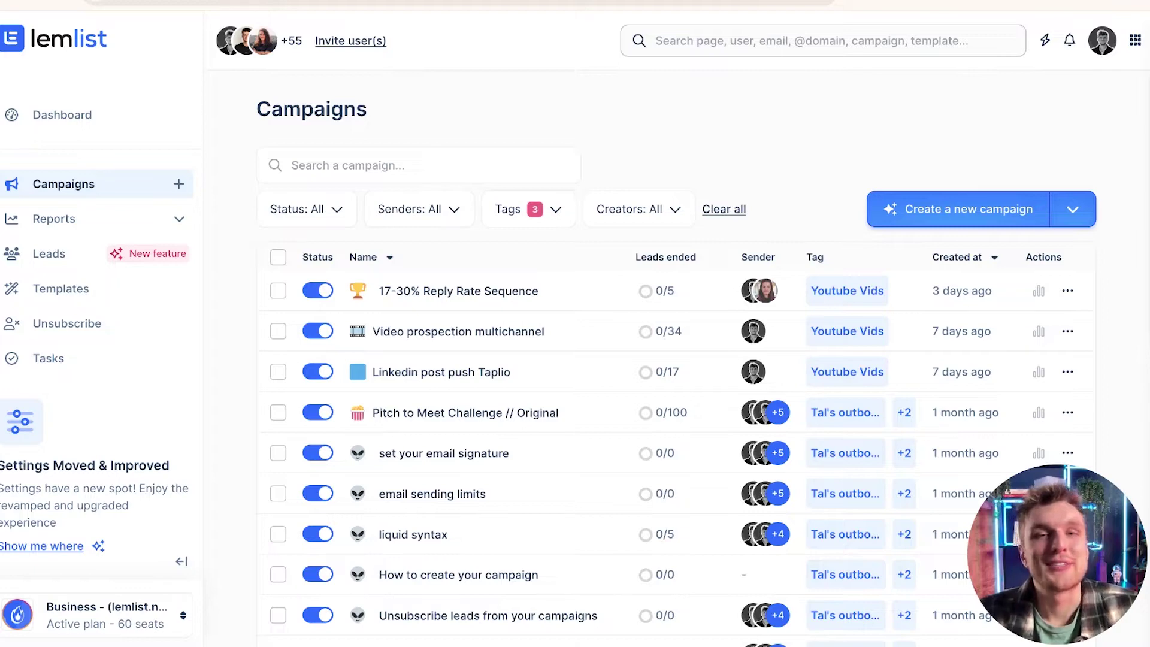
Go to Sending settings in the account settings and scroll to the Email signature section
left_click(1105, 43)
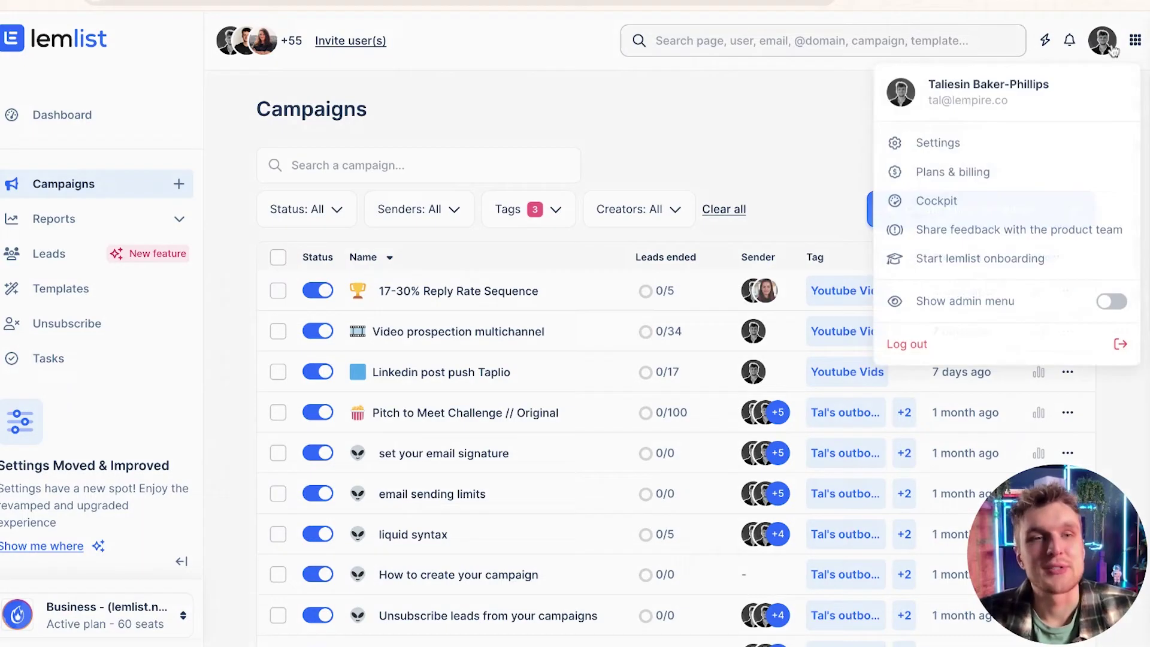
left_click(930, 149)
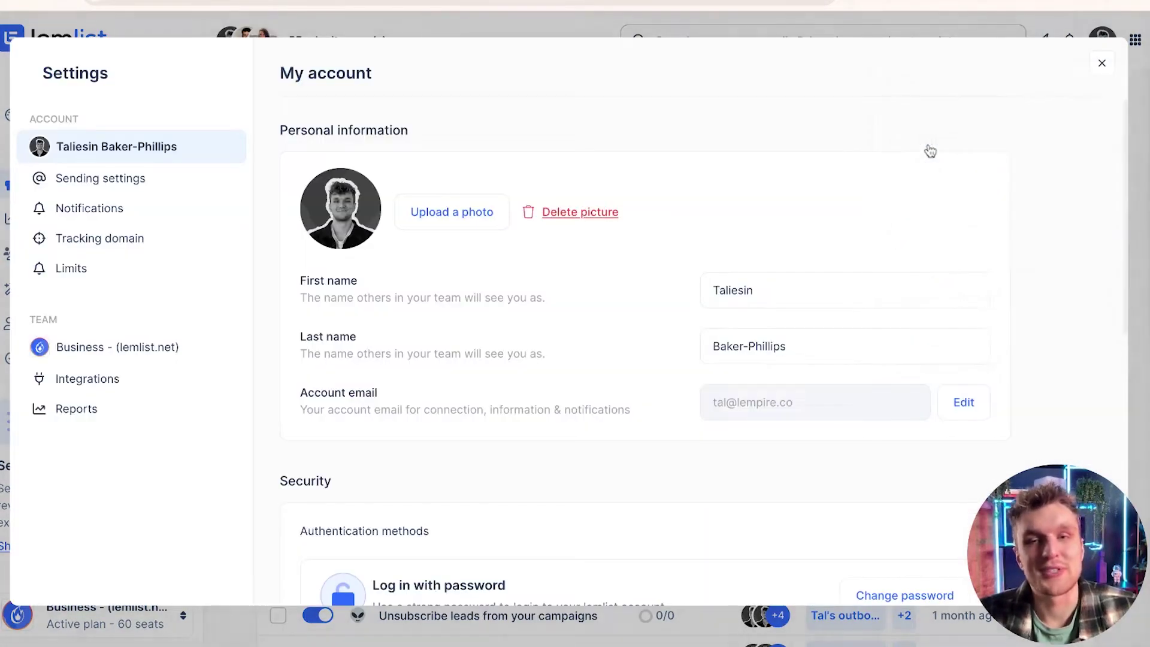
left_click(183, 183)
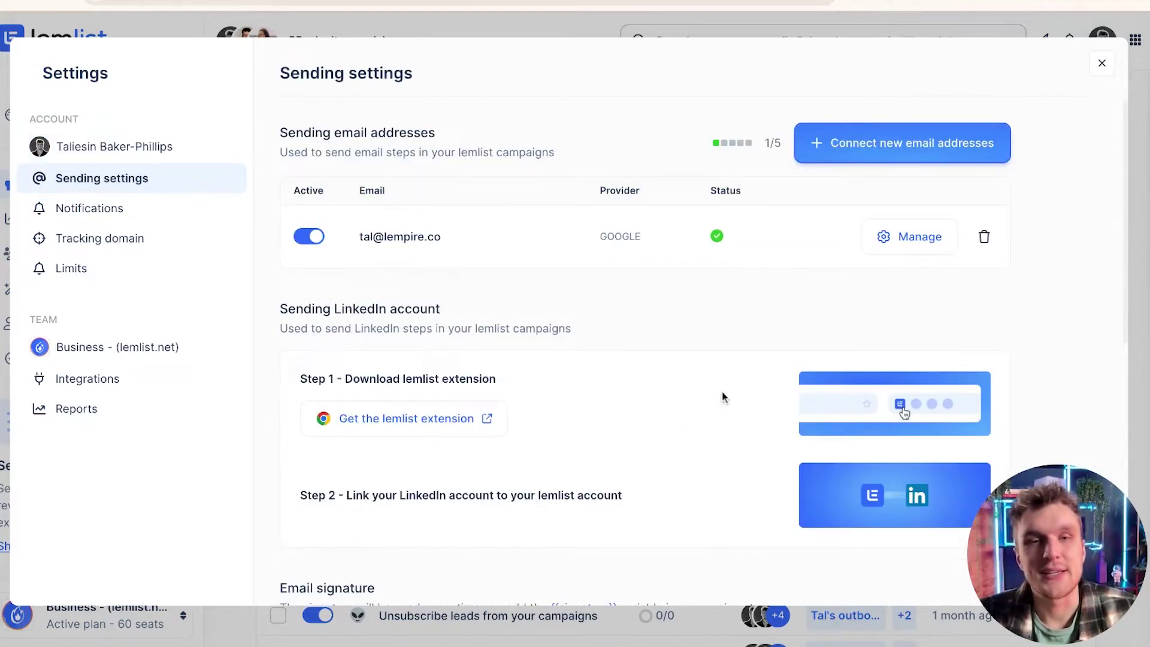
scroll(723, 397, "down", 8)
scroll(723, 397, "down", 1)
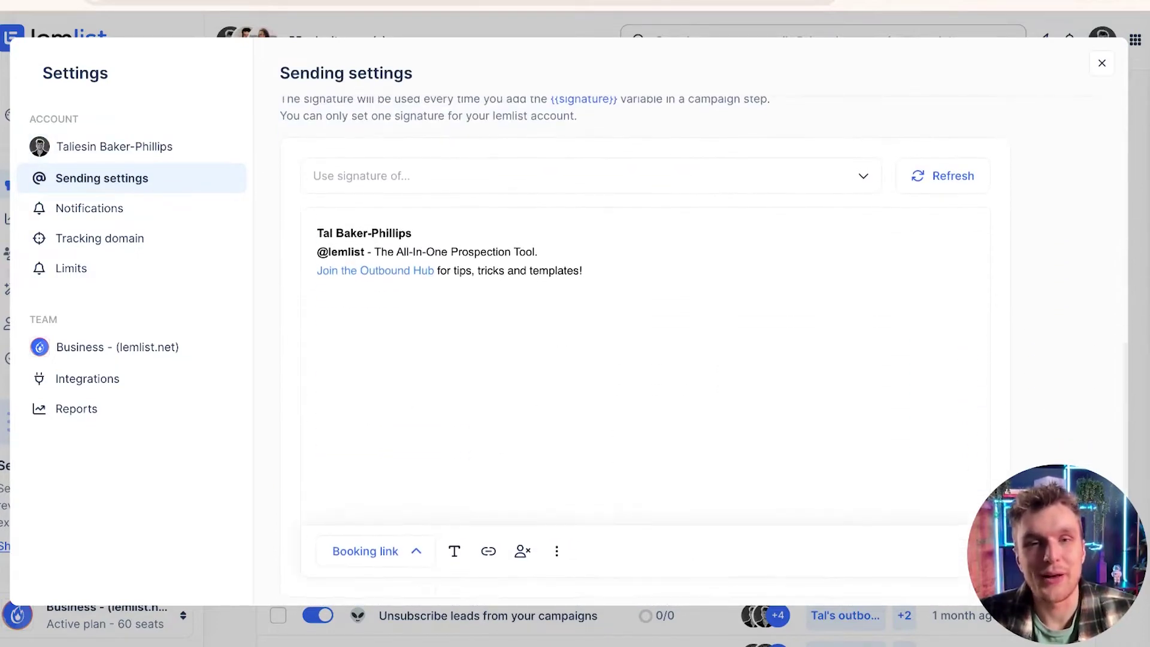
scroll(626, 483, "up", 2)
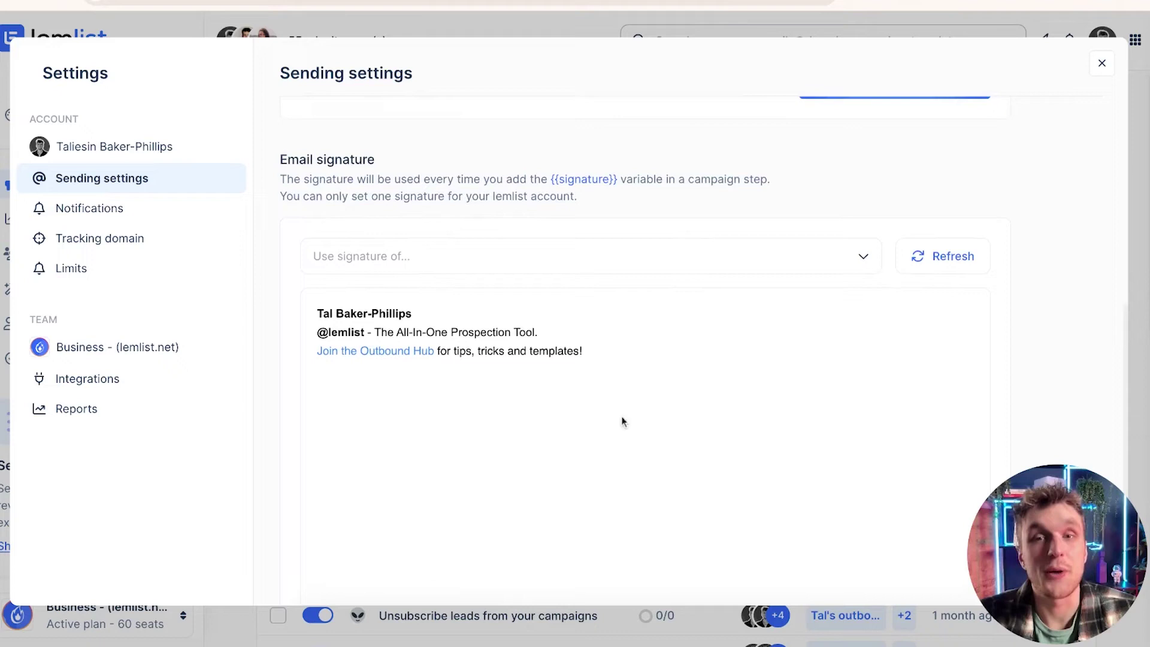
Highlight the note explaining the {{signature}} variable, then clear the selection
triple_click(571, 203)
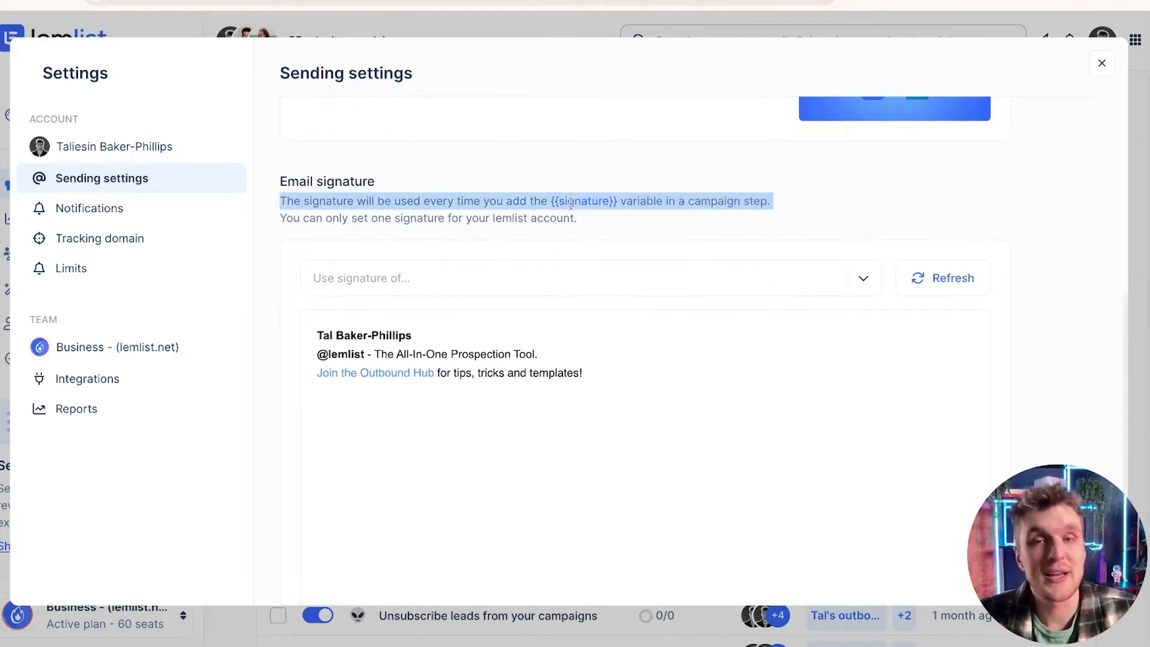
left_click(571, 202)
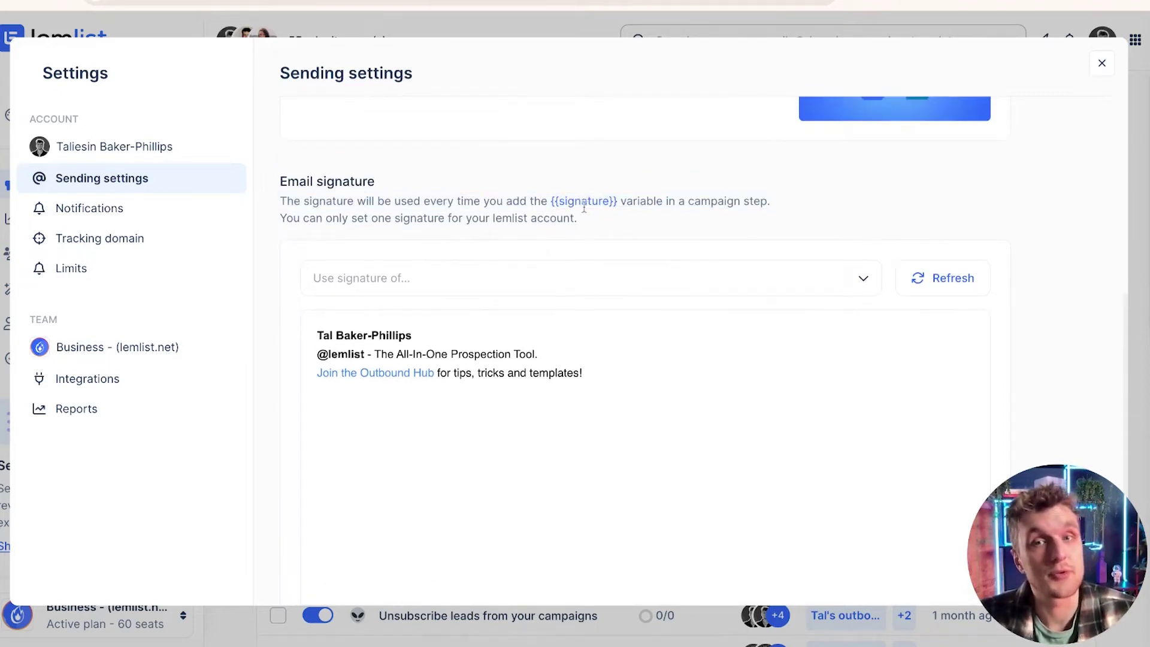
double_click(552, 202)
left_click_drag(553, 204, 617, 204)
left_click(620, 214)
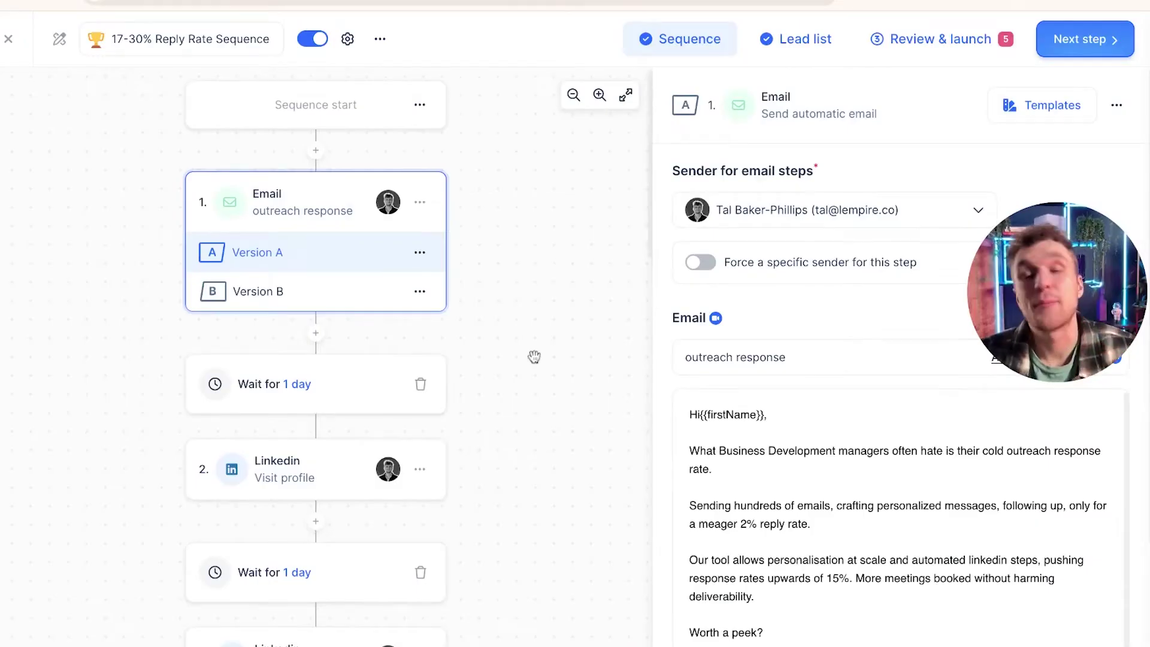
left_click(330, 296)
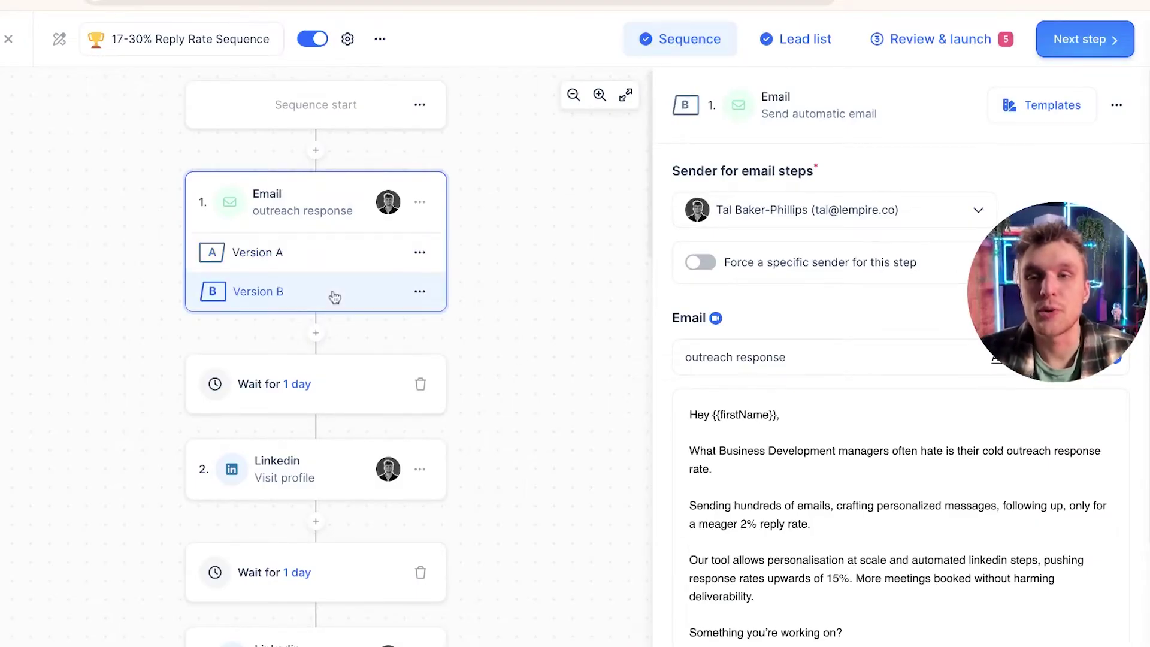
scroll(770, 413, "down", 2)
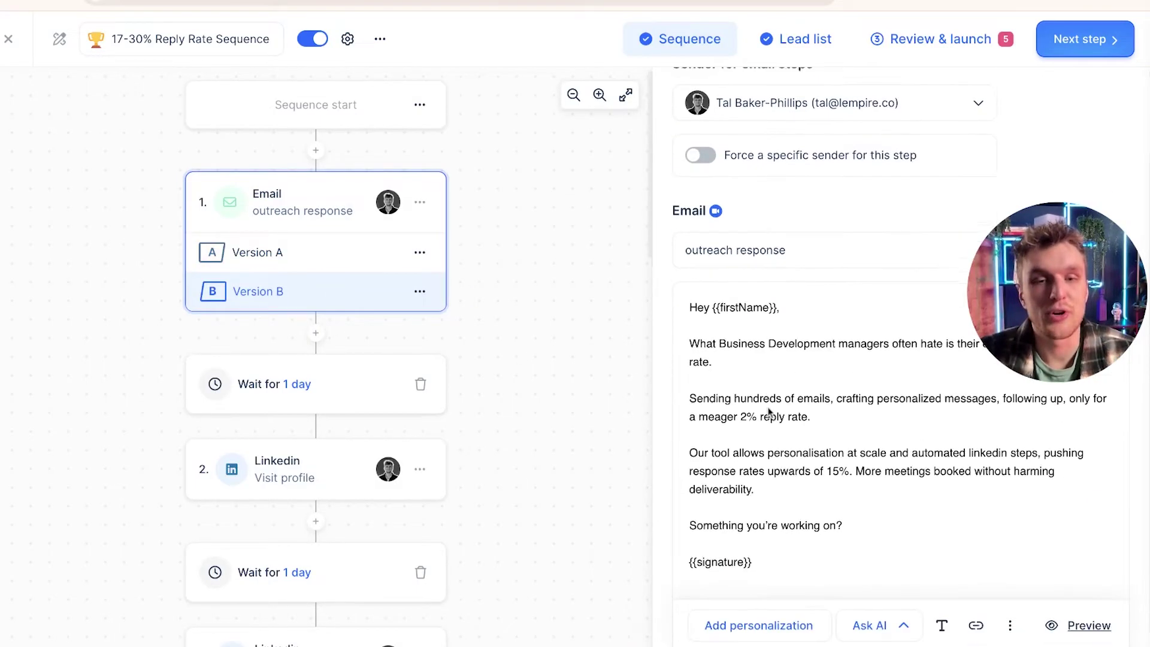
left_click(345, 259)
triple_click(715, 566)
left_click(717, 566)
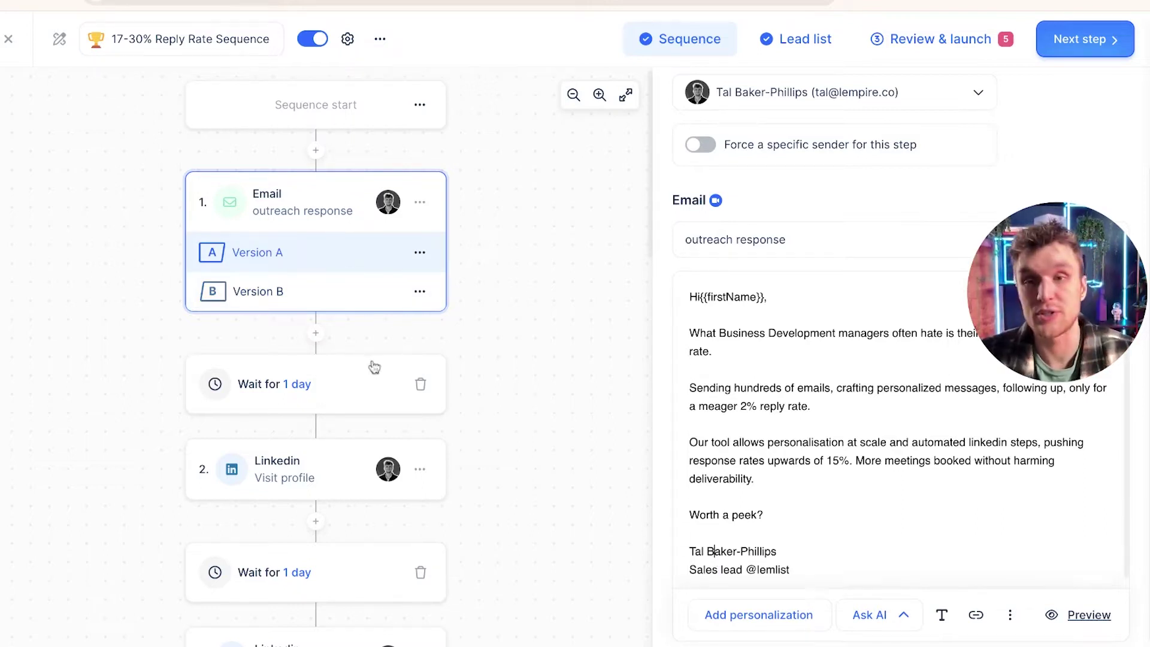
Confirm Version B ends with {{signature}}, then preview the campaign emails for each lead
left_click(253, 298)
double_click(728, 551)
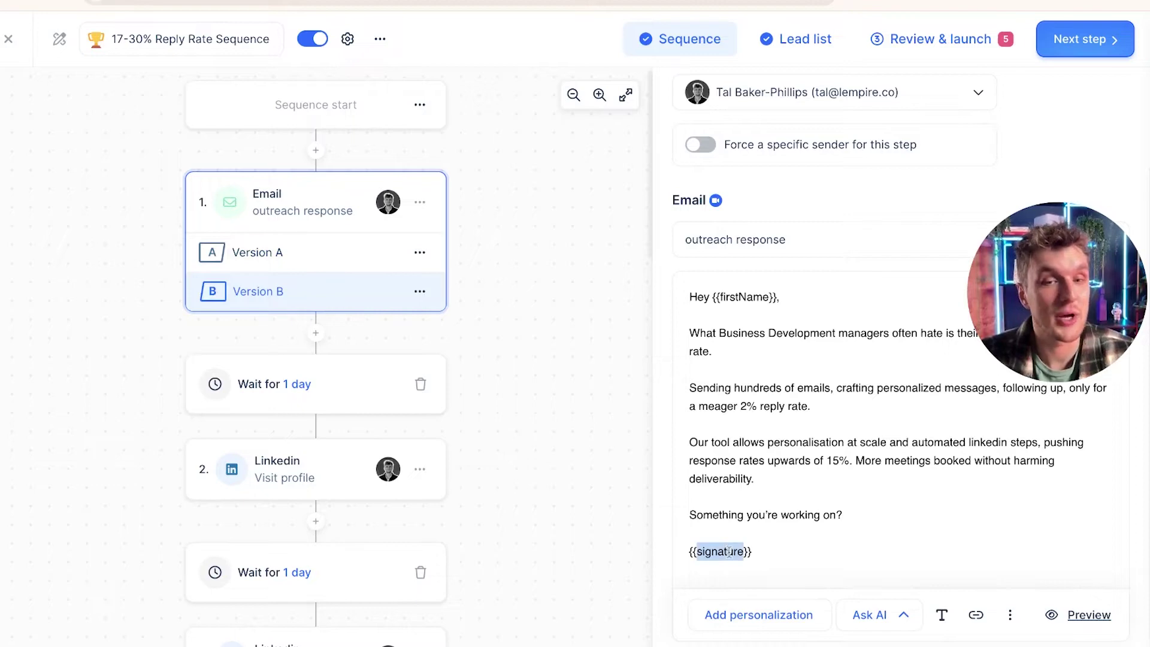
left_click(796, 556)
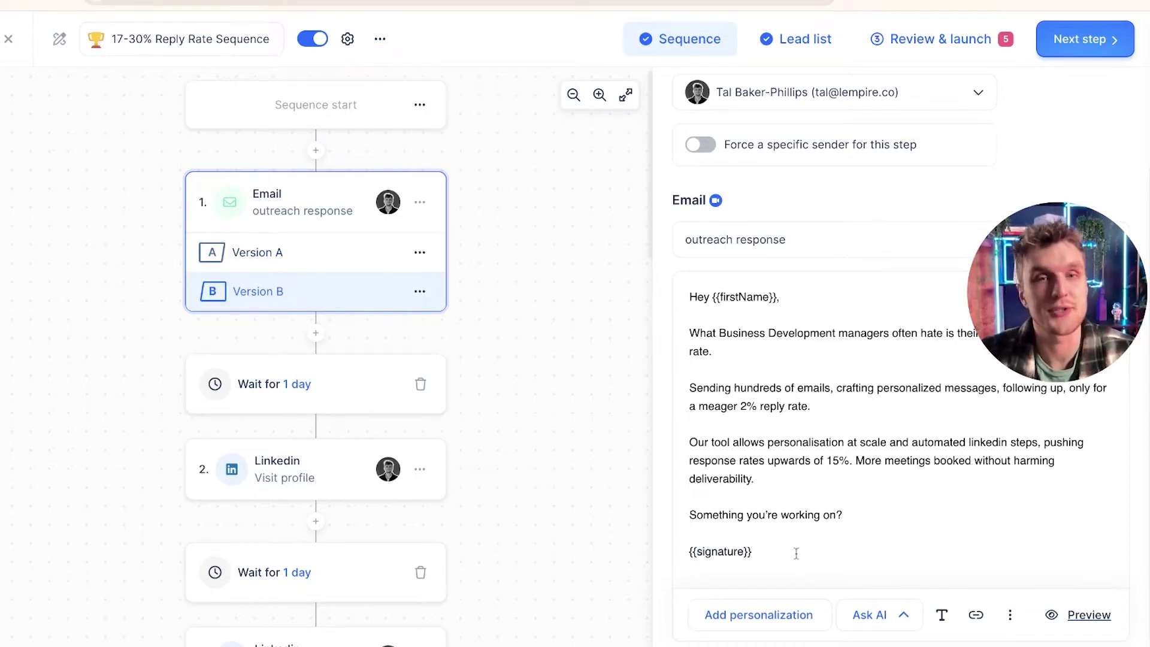
left_click(922, 40)
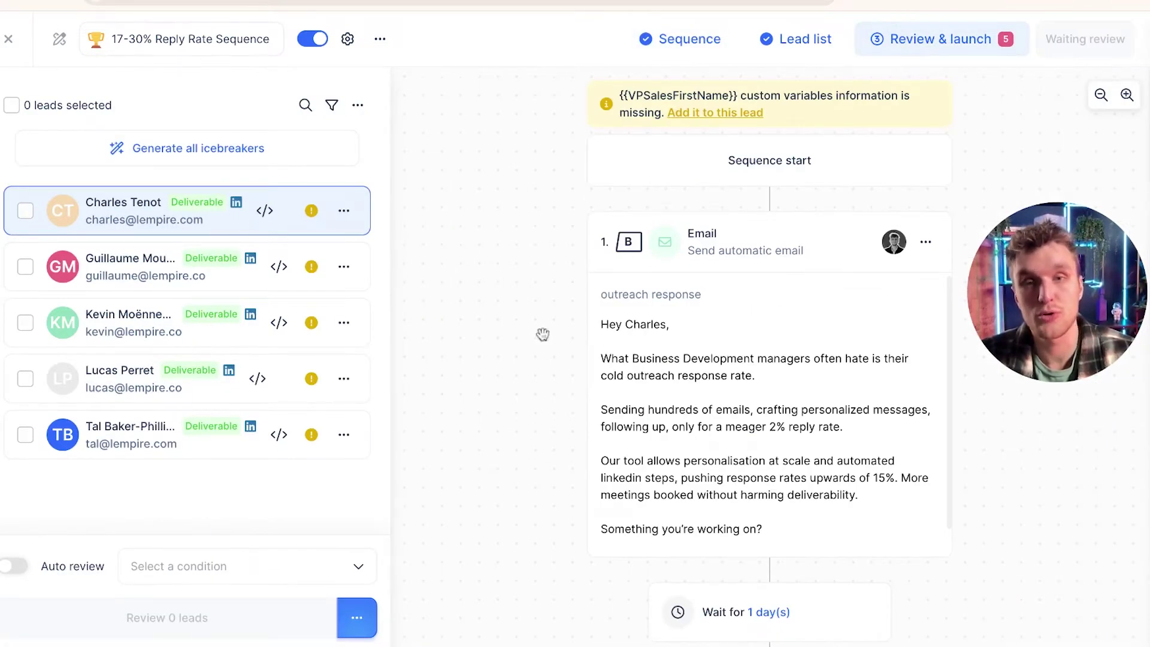
scroll(730, 392, "down", 2)
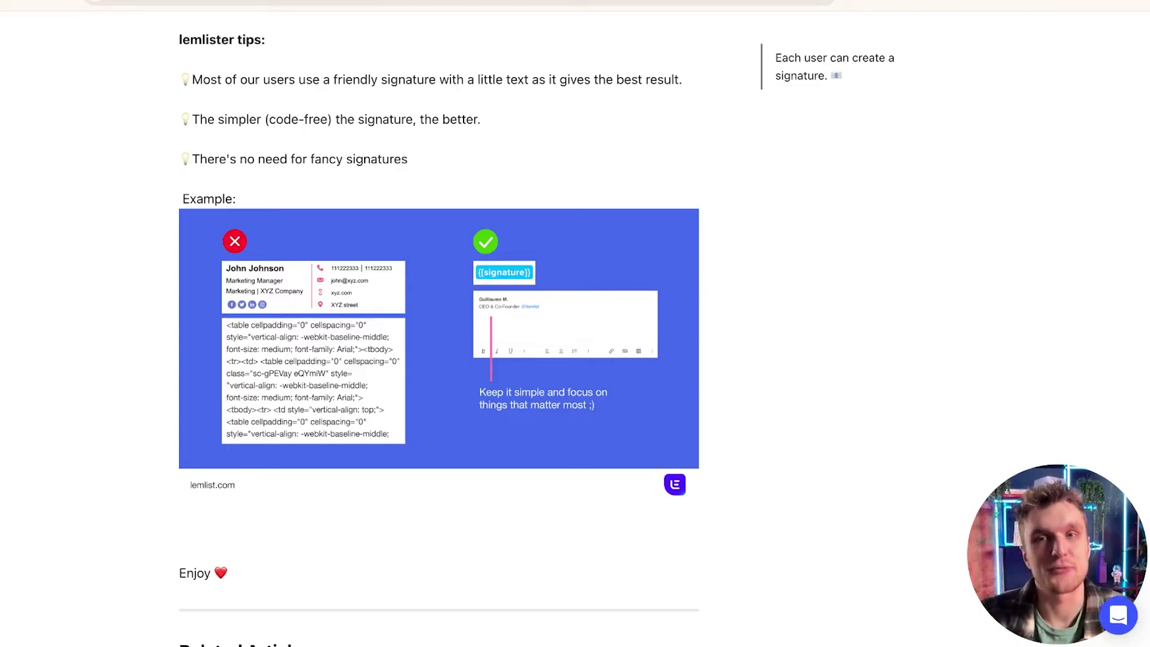
Highlight the friendly-signature tip, then visit the help centre home page
triple_click(265, 77)
left_click(267, 59)
scroll(662, 113, "up", 1)
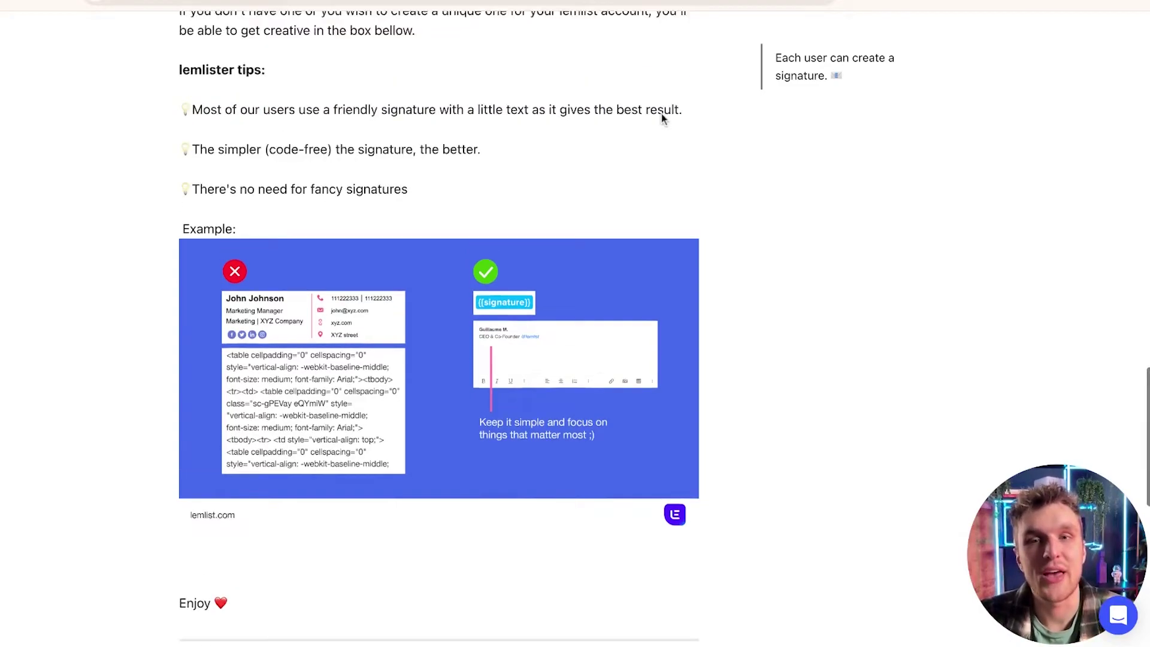
scroll(662, 113, "up", 15)
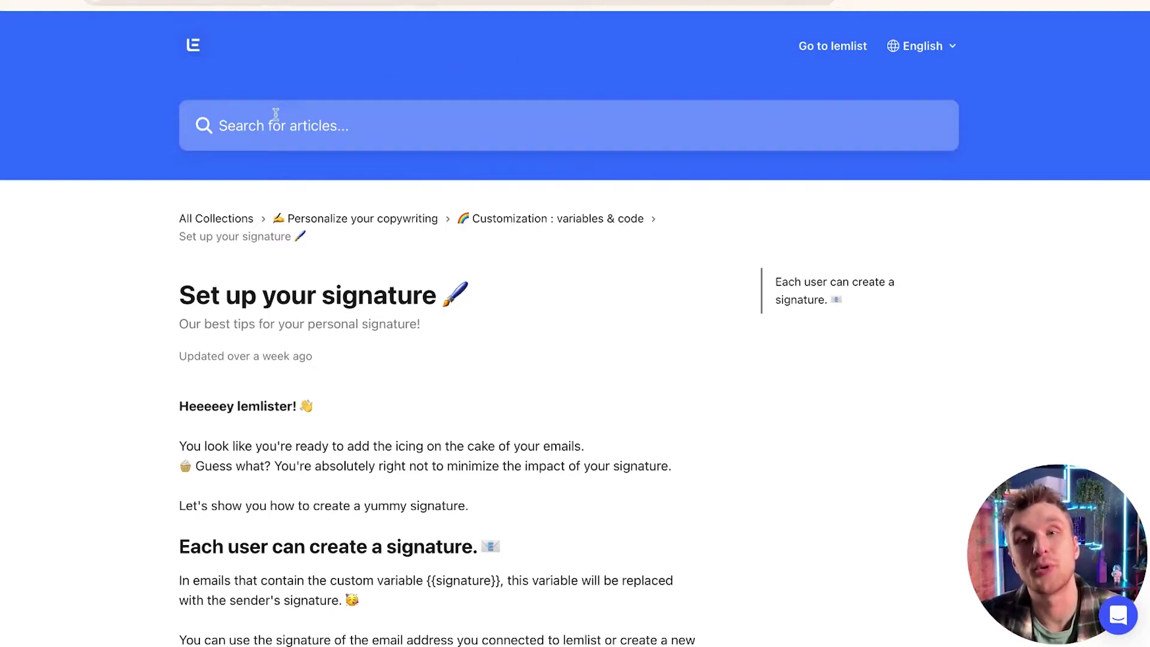
left_click(193, 45)
scroll(539, 411, "down", 5)
scroll(115, 28, "up", 5)
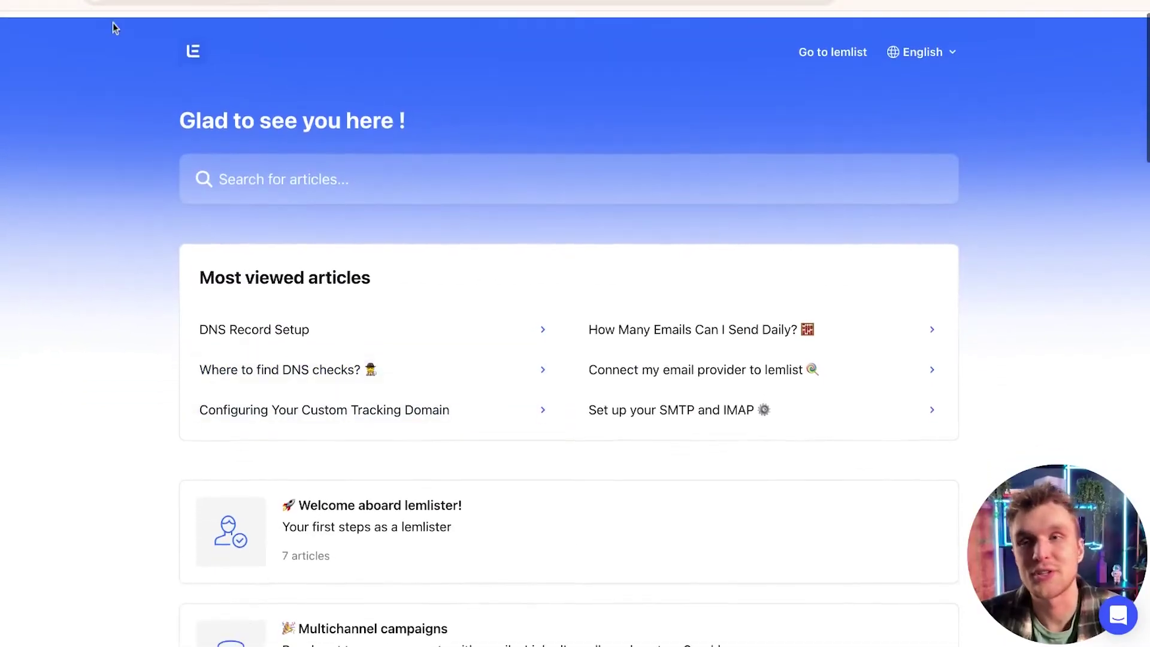
Return to the Set up your signature article and read through its example
key("alt+Left")
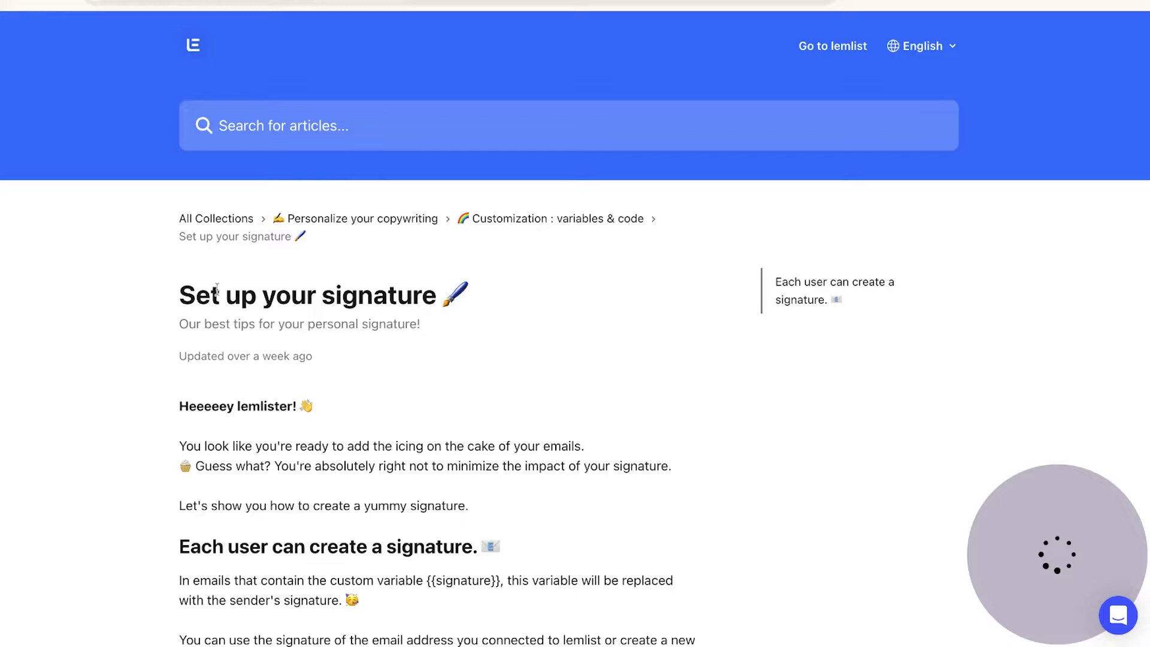
left_click_drag(217, 288, 437, 297)
left_click(498, 352)
scroll(498, 348, "down", 4)
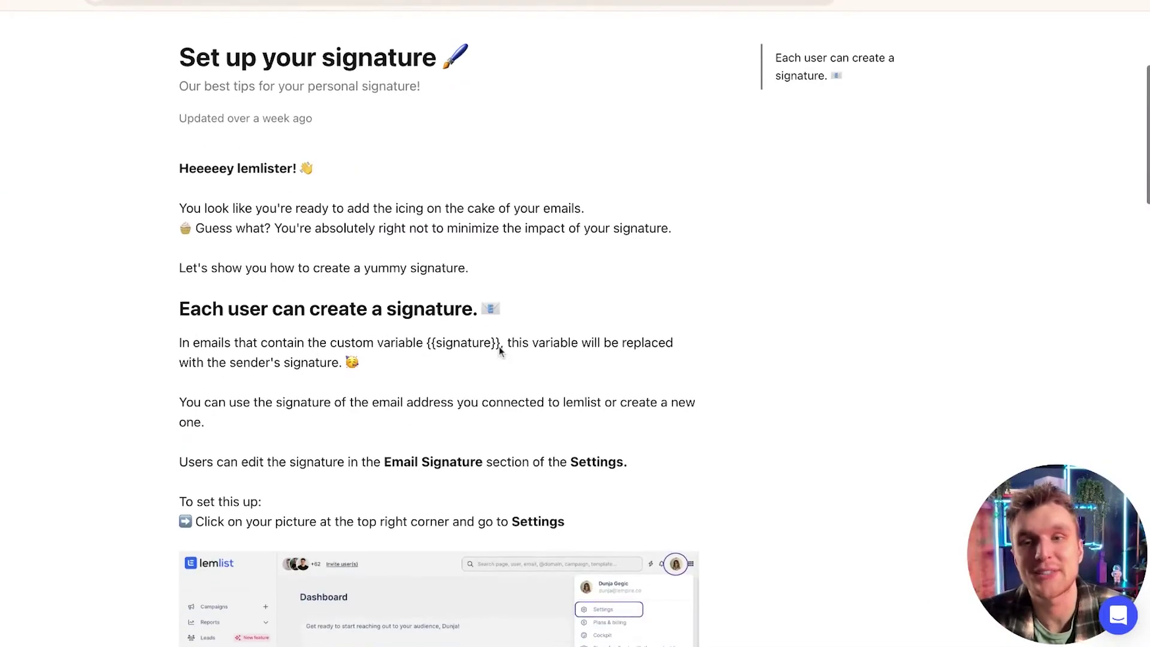
scroll(725, 244, "down", 10)
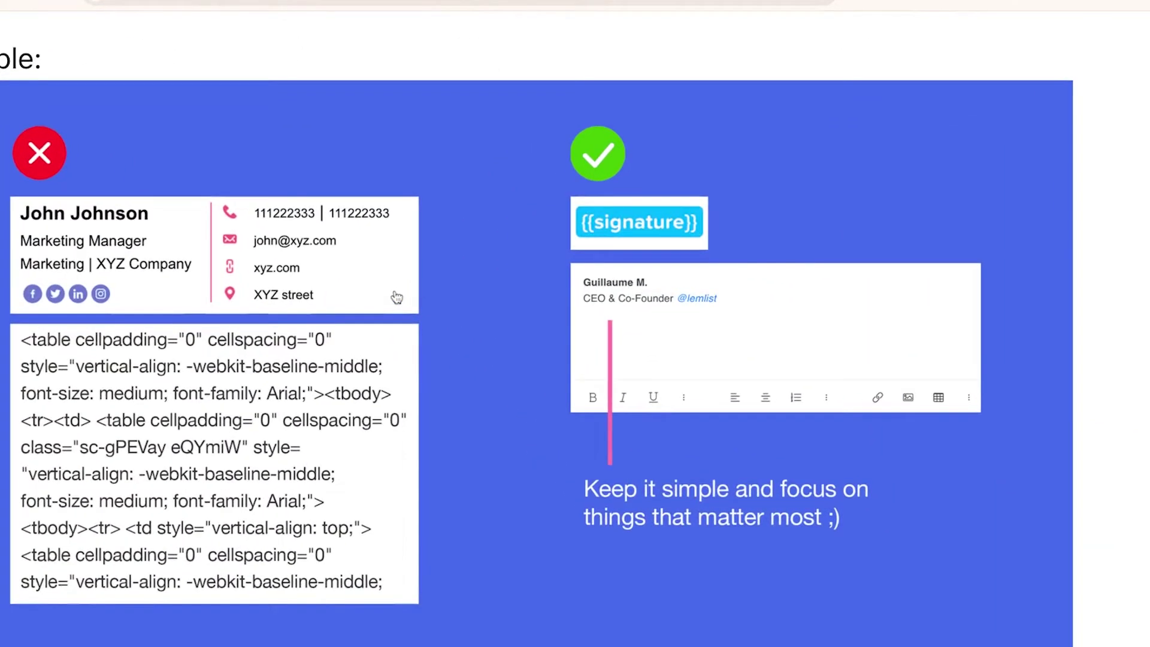
scroll(408, 298, "right", 3)
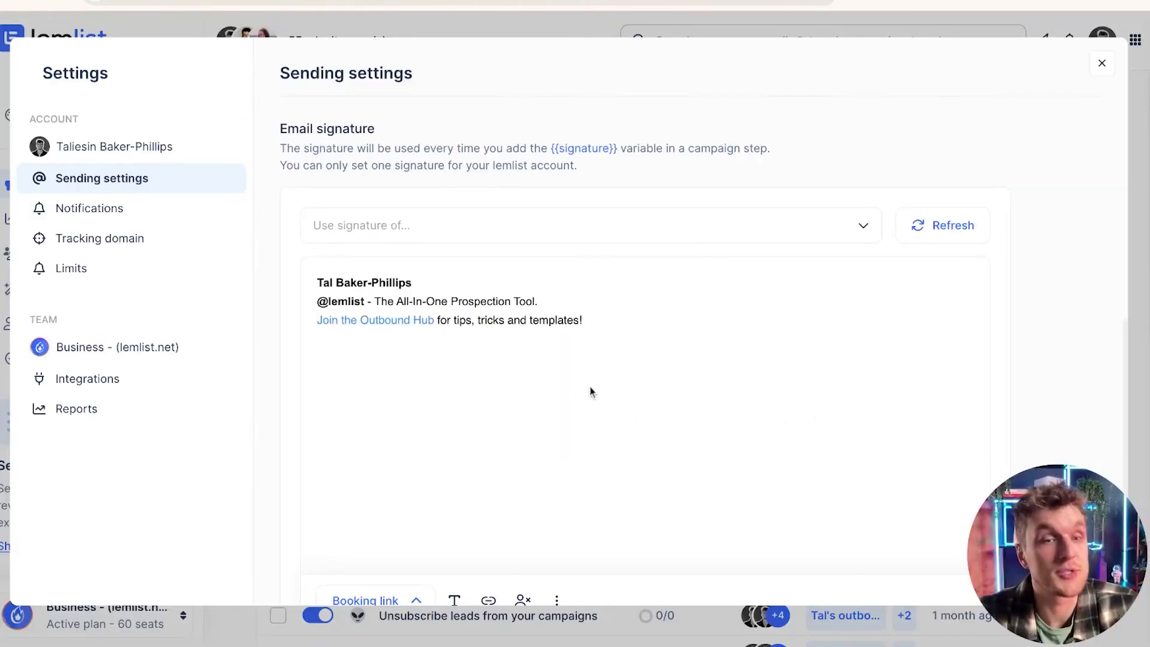
scroll(614, 394, "down", 2)
scroll(613, 397, "up", 1)
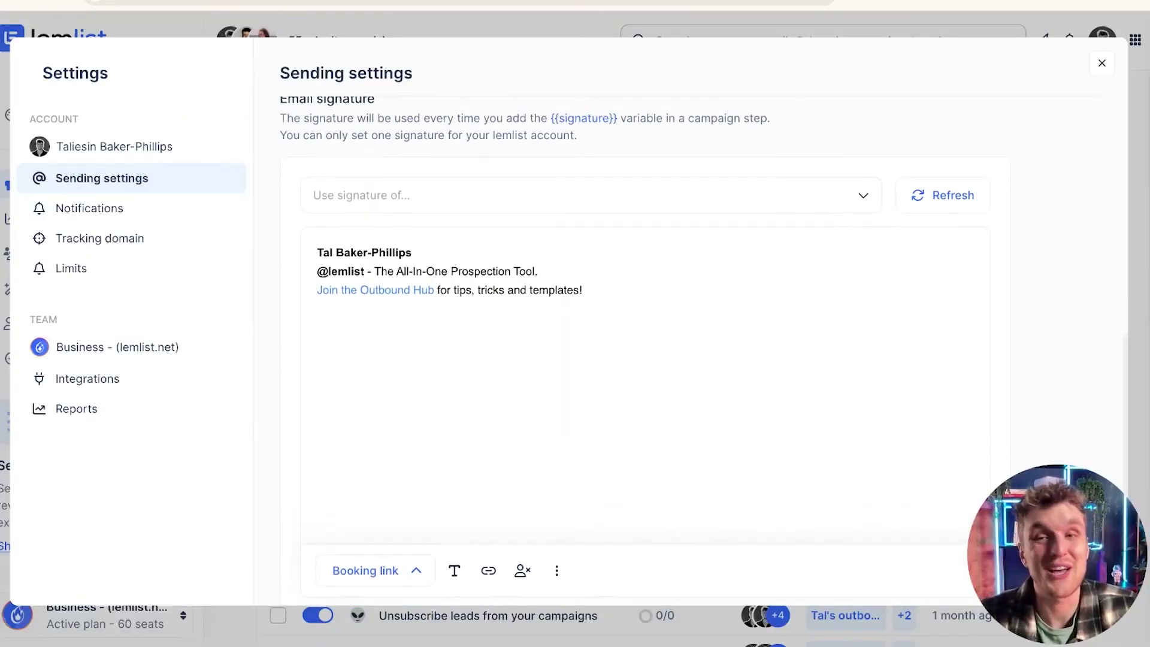
scroll(644, 348, "down", 1)
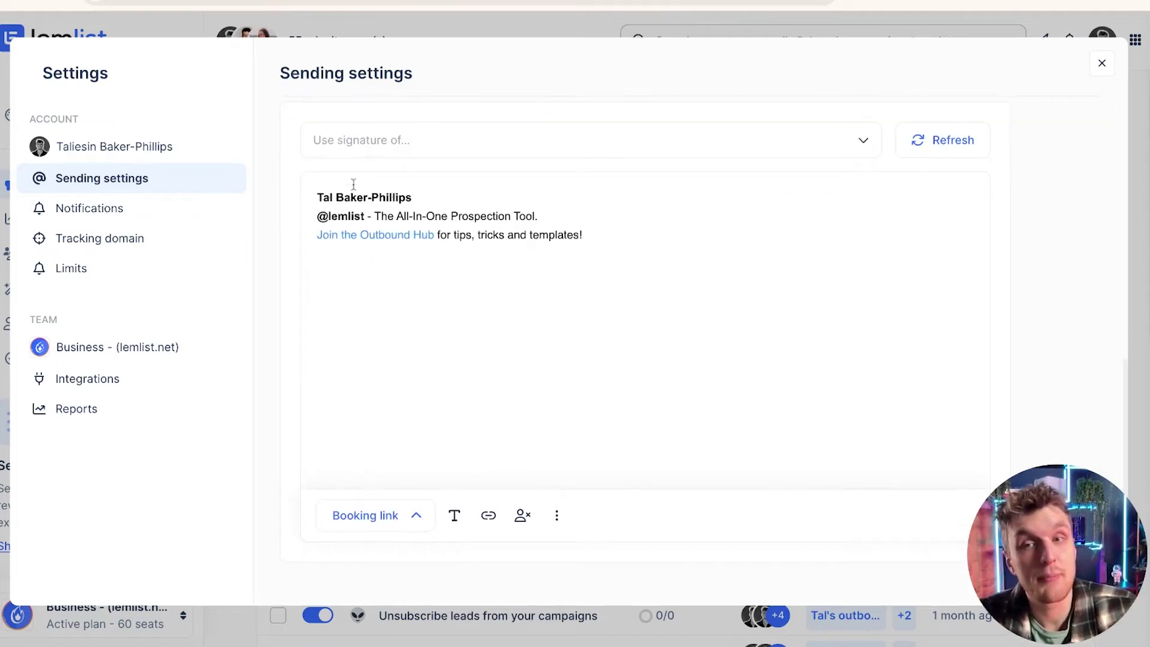
triple_click(371, 199)
double_click(333, 217)
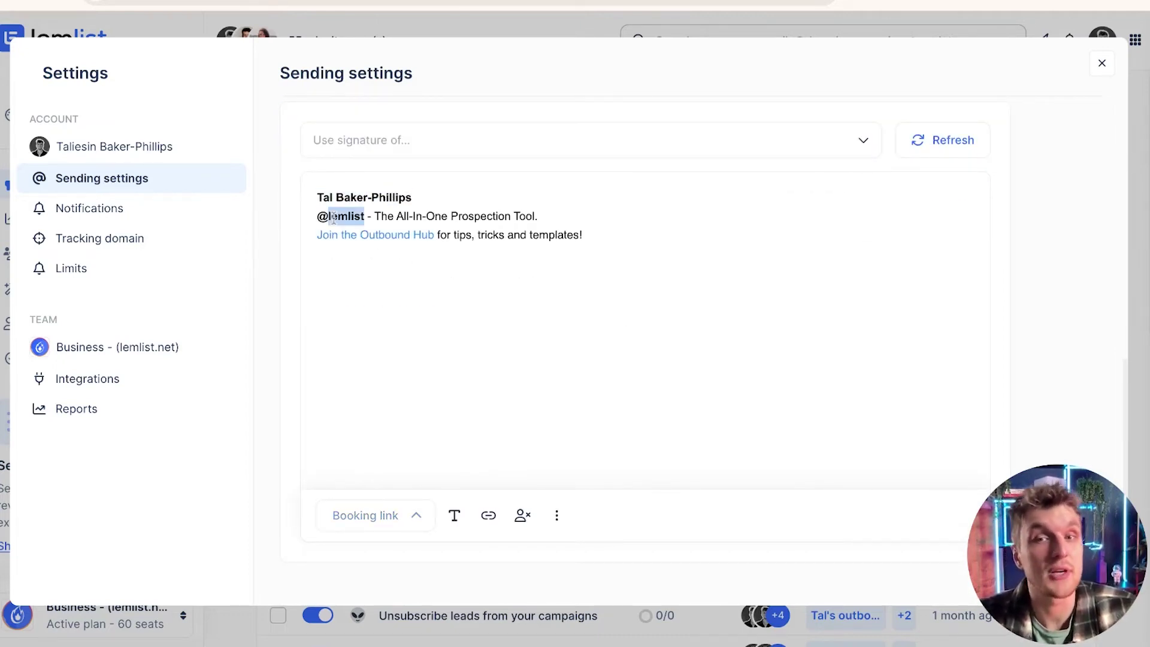
double_click(384, 219)
left_click_drag(384, 219, 539, 219)
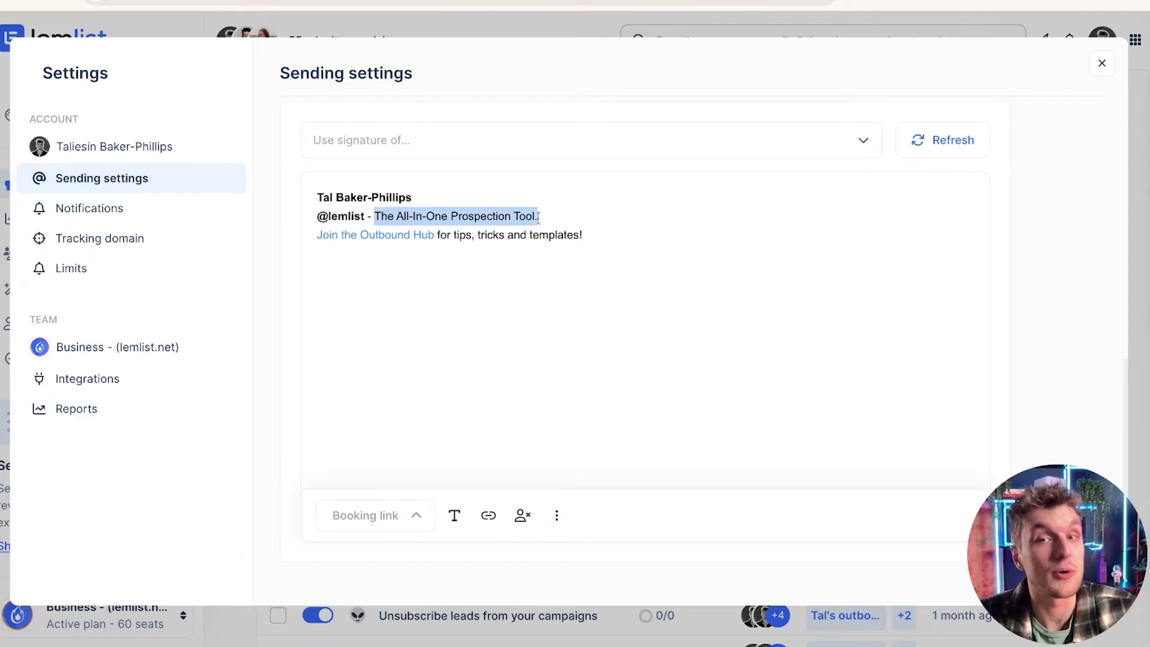
left_click(554, 221)
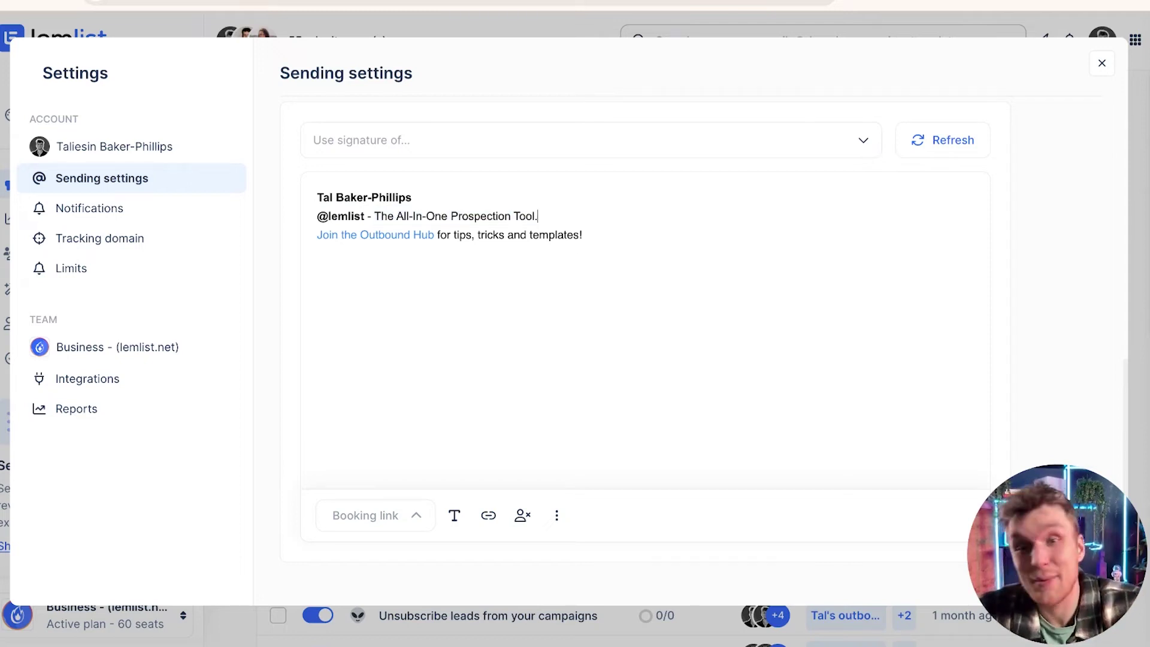
Delete the Outbound Hub line from the signature and dismiss the Changes saved notice
triple_click(557, 235)
left_click(415, 234)
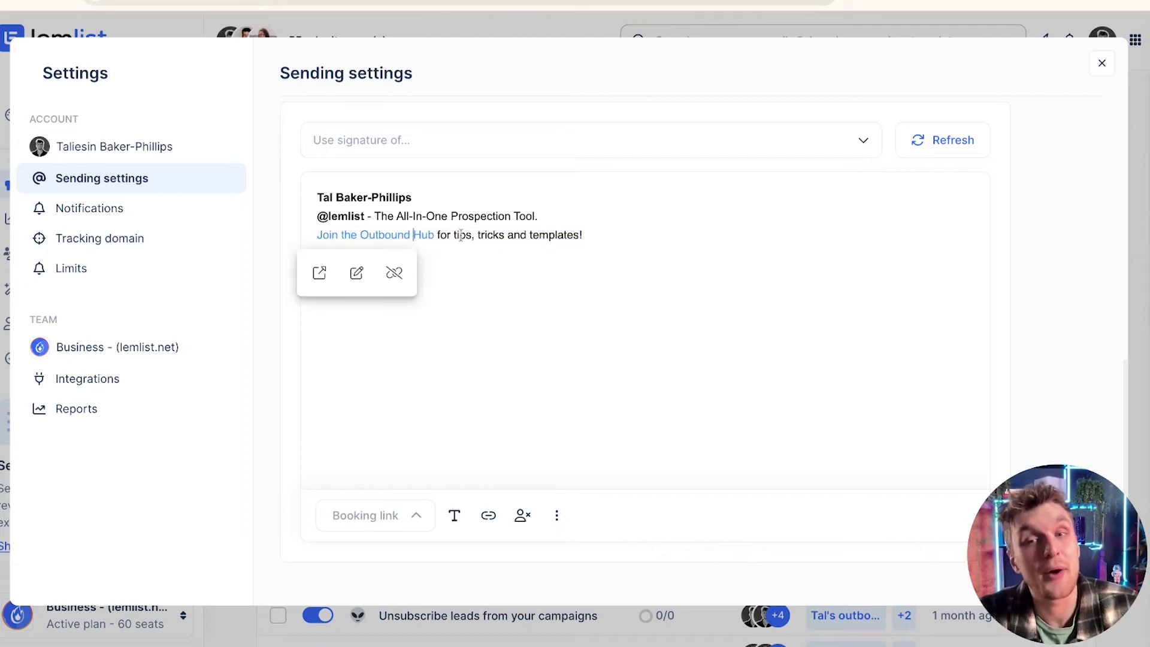
left_click(593, 235)
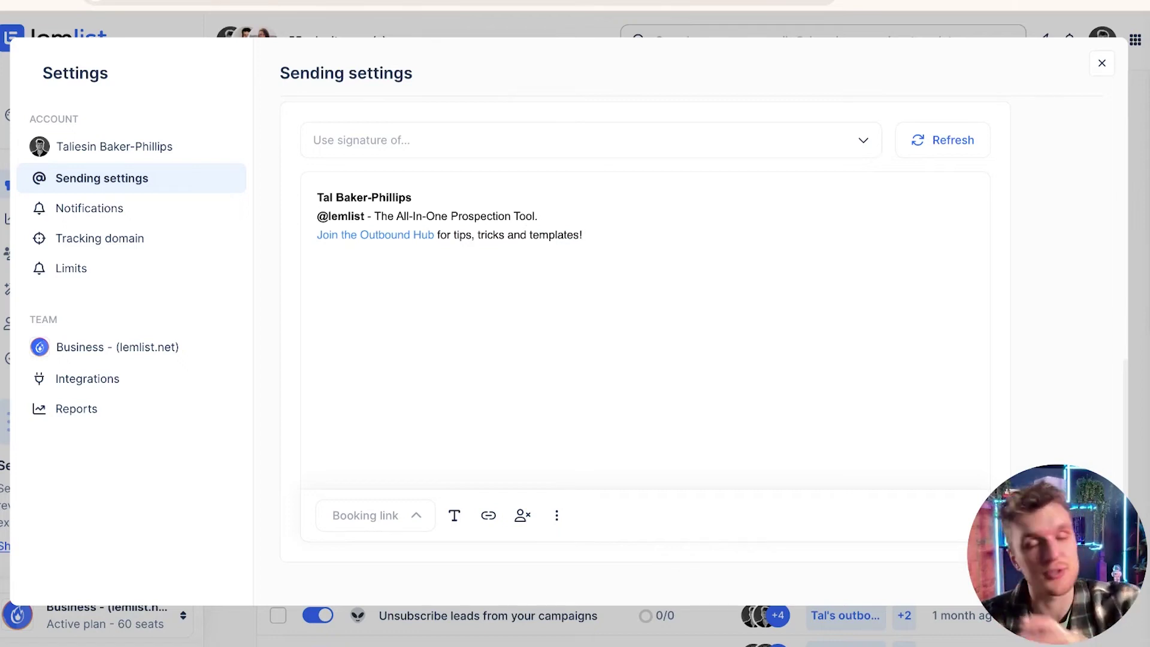
key("shift+Home")
key("BackSpace")
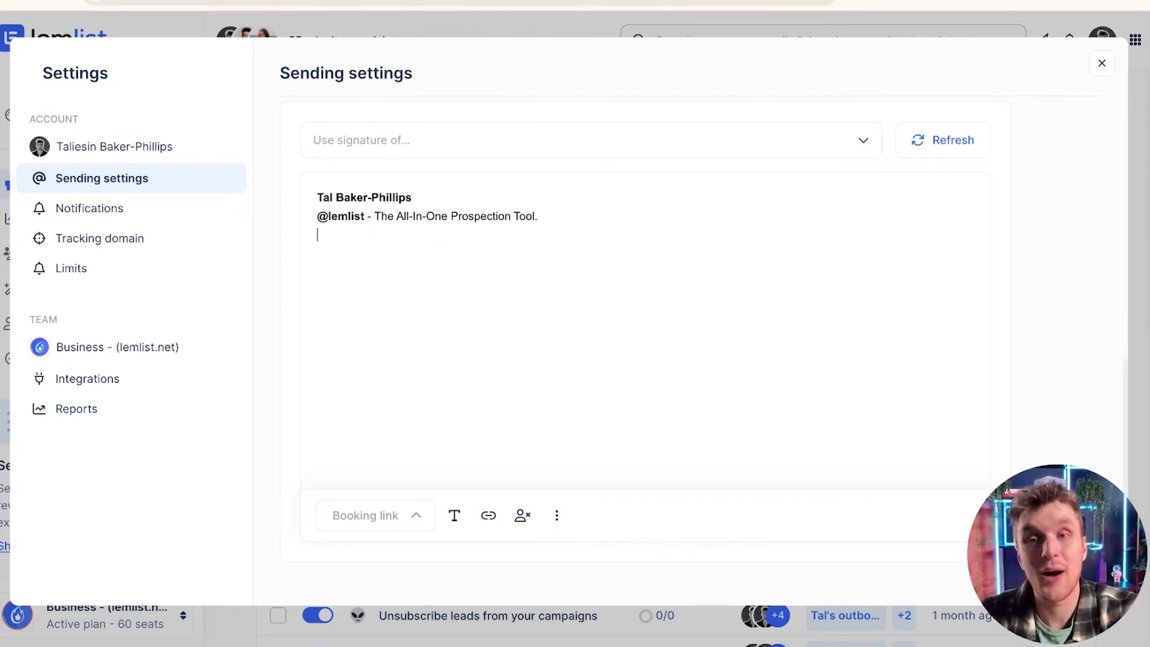
scroll(570, 228, "up", 1)
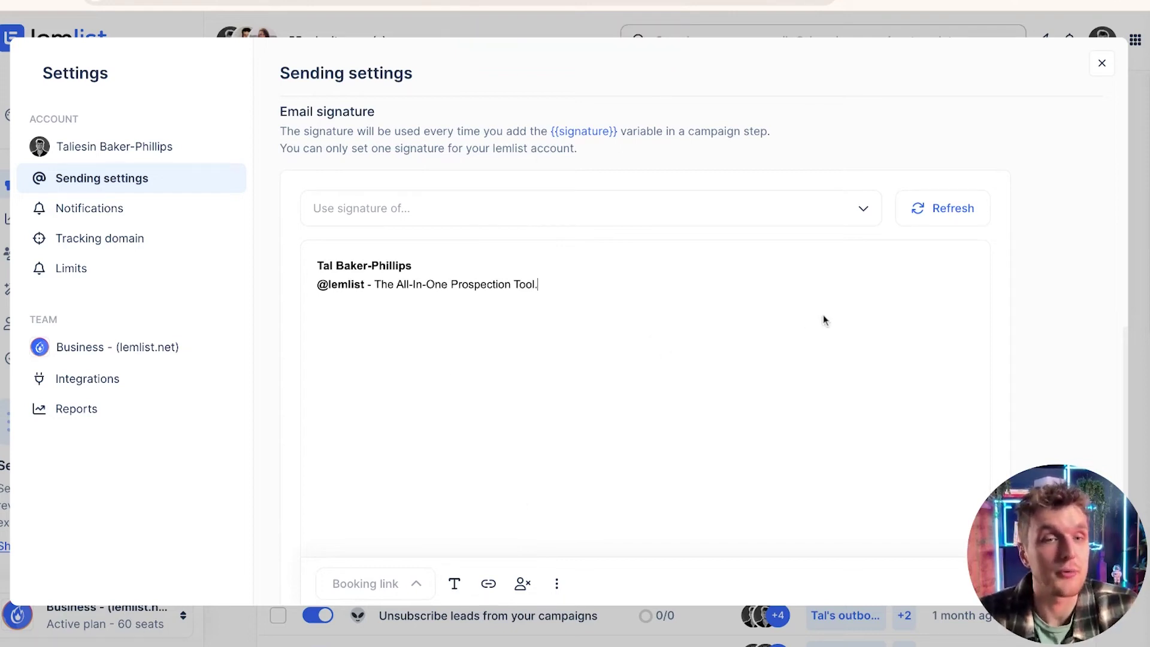
scroll(599, 341, "up", 1)
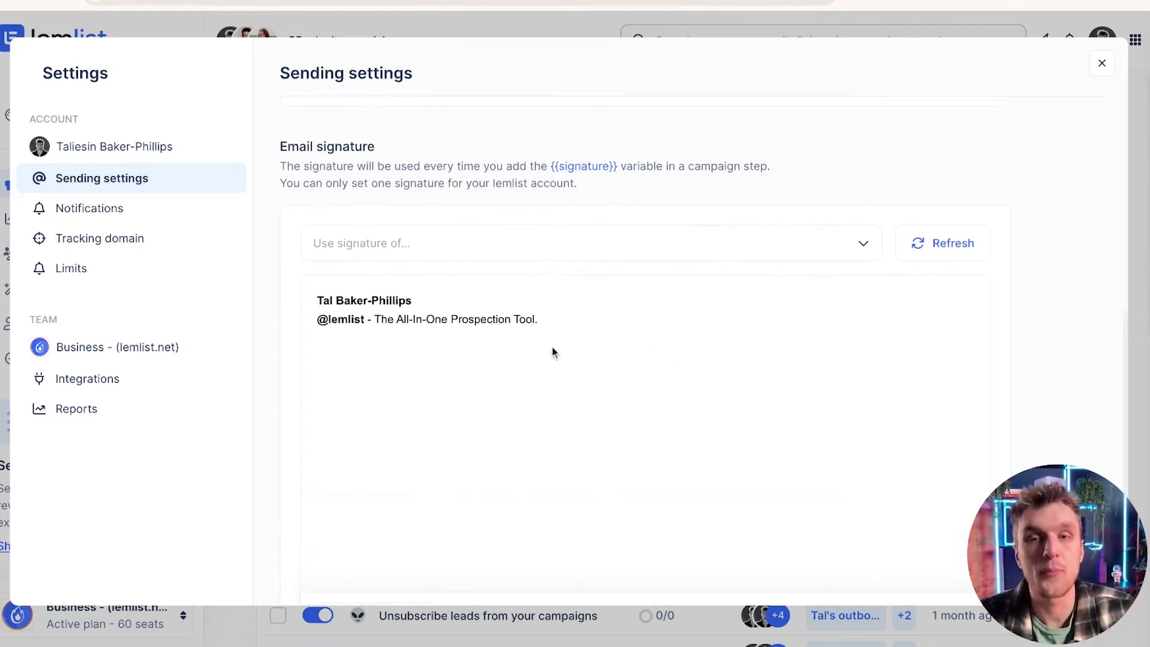
scroll(620, 393, "down", 2)
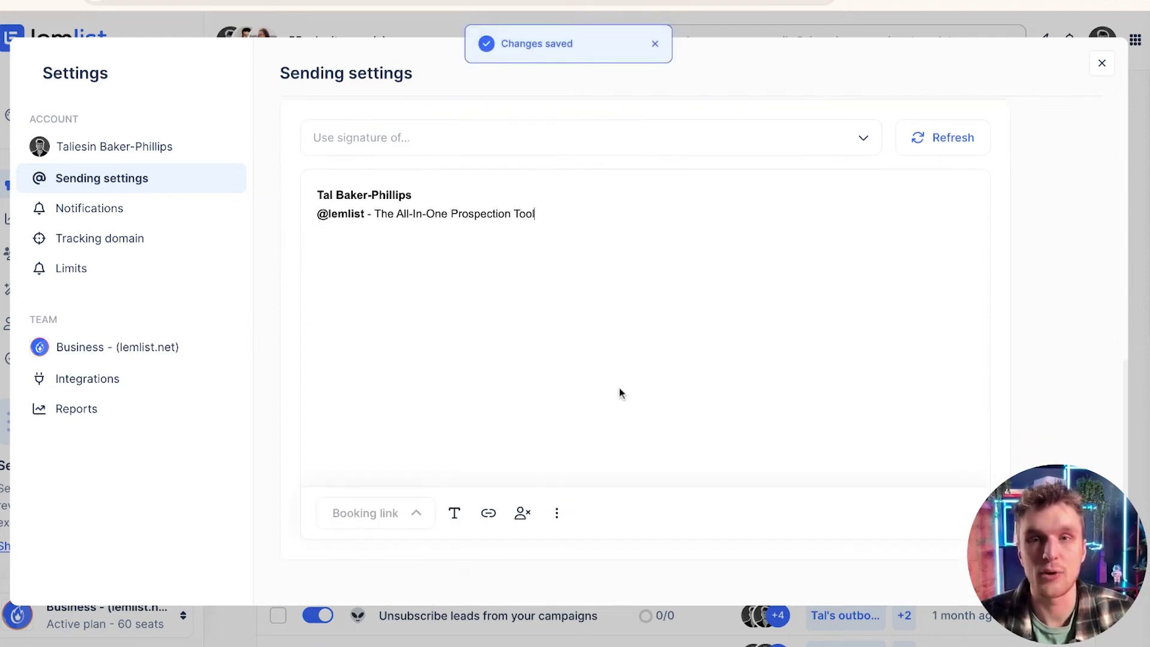
left_click(657, 44)
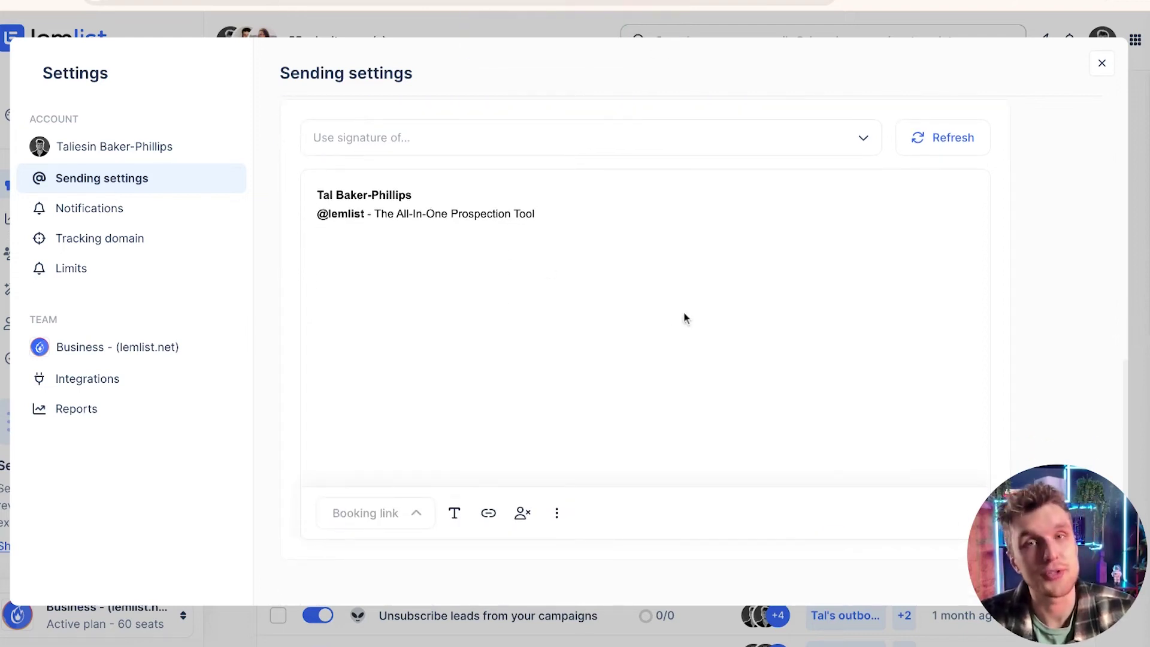
Color the signature tagline blue using the Text Color swatches
left_click(454, 512)
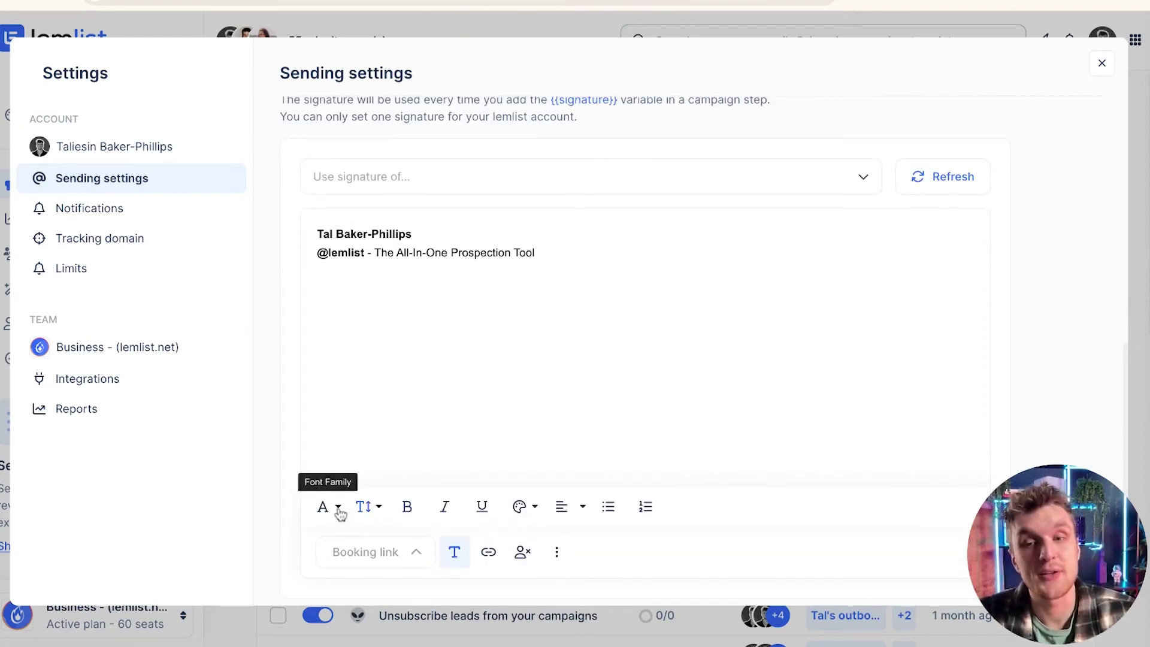
mouse_move(478, 250)
left_mouse_down()
mouse_move(532, 252)
mouse_move(375, 253)
left_mouse_up()
left_click(530, 507)
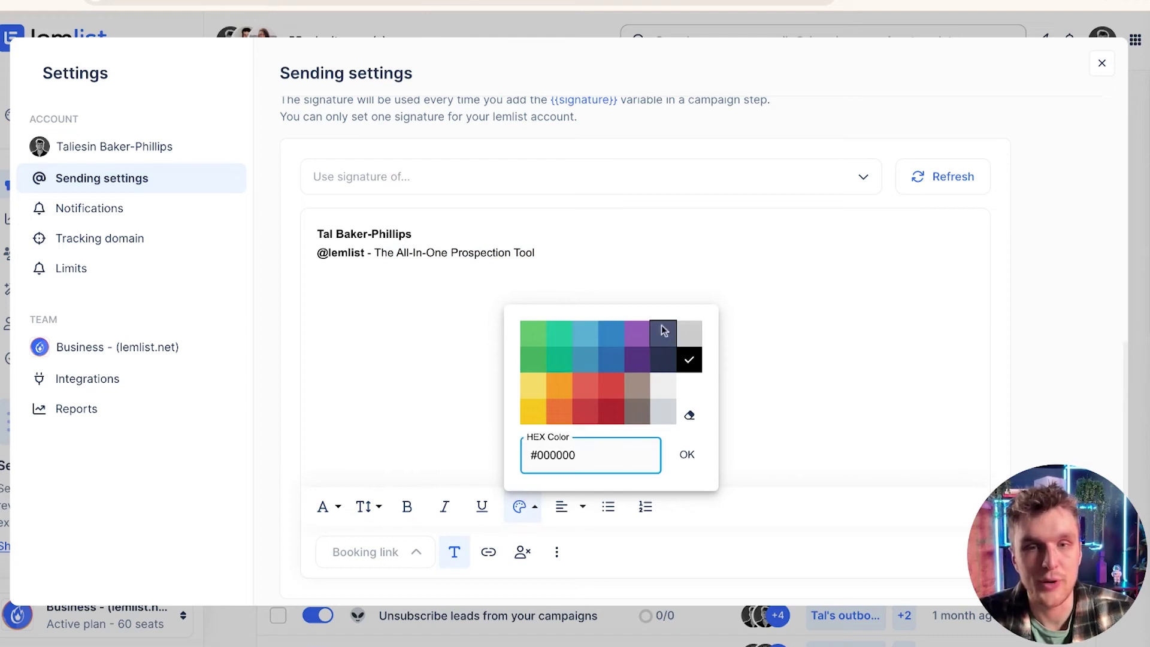
left_click(604, 339)
left_click(673, 306)
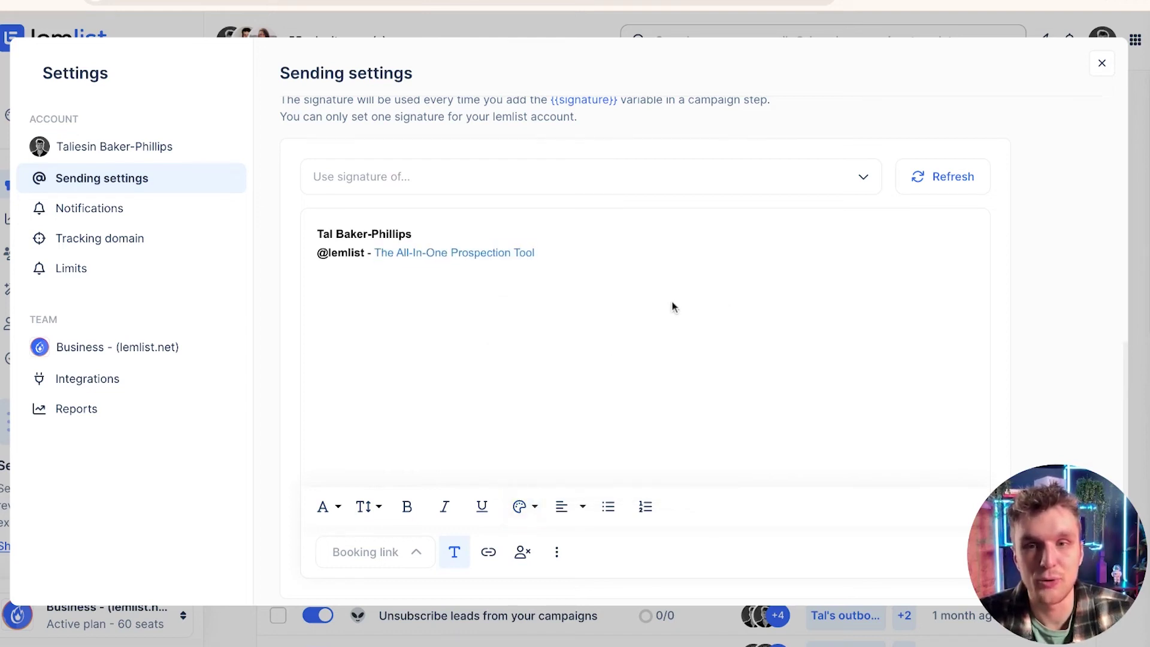
Start adding a link to the word lemlist, then open the 17-30% Reply Rate Sequence campaign
double_click(341, 252)
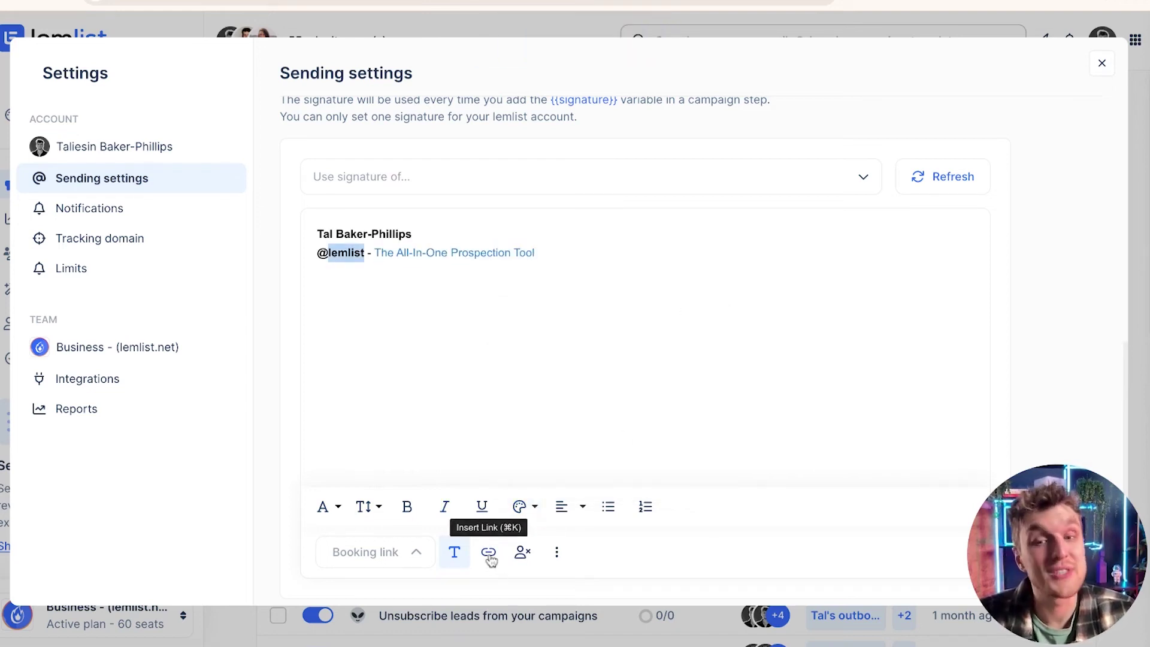
left_click(489, 552)
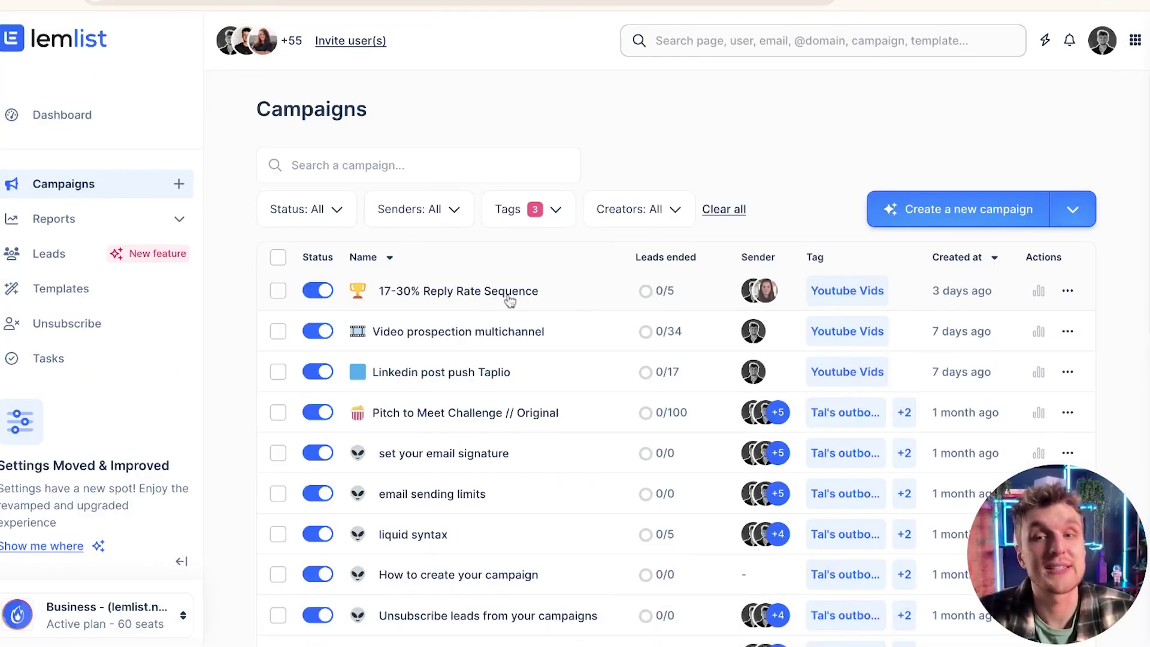
left_click(506, 297)
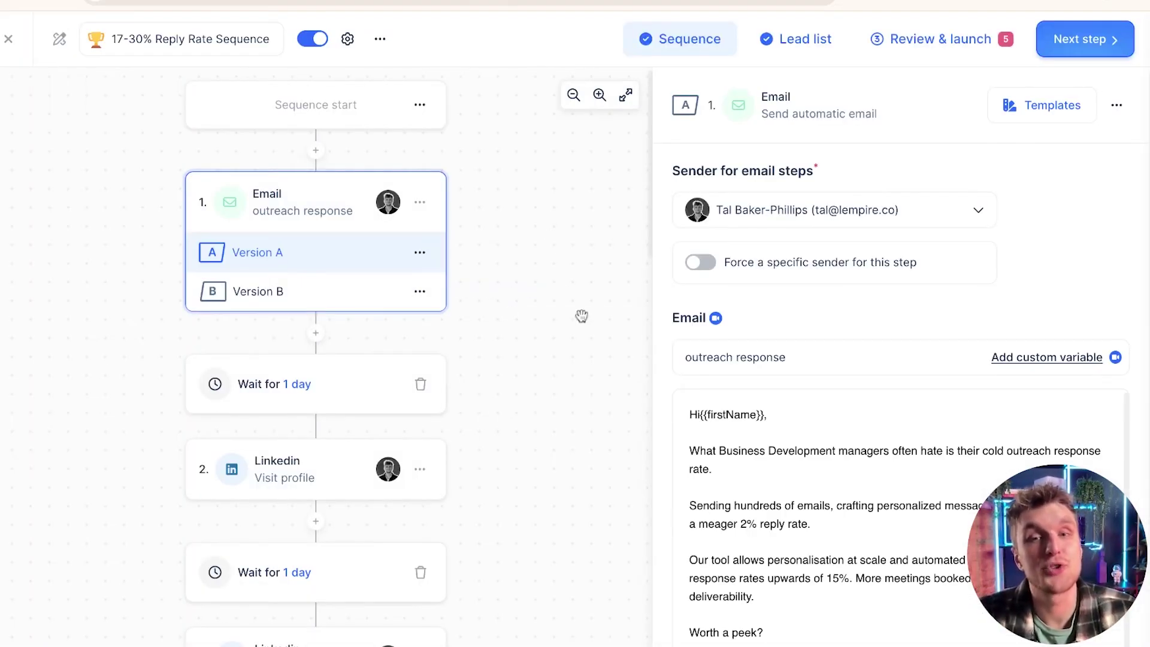
Show Version B of the first email and point out its closing {{signature}} variable
scroll(903, 314, "down", 3)
left_click(307, 300)
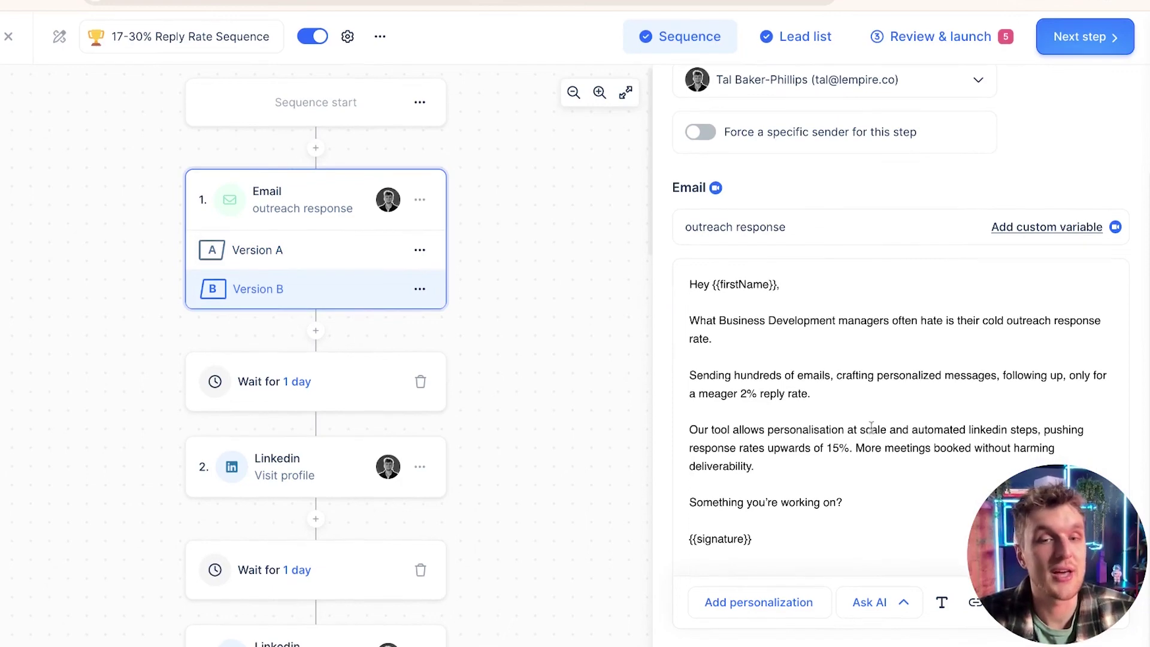
double_click(728, 542)
left_click(791, 547)
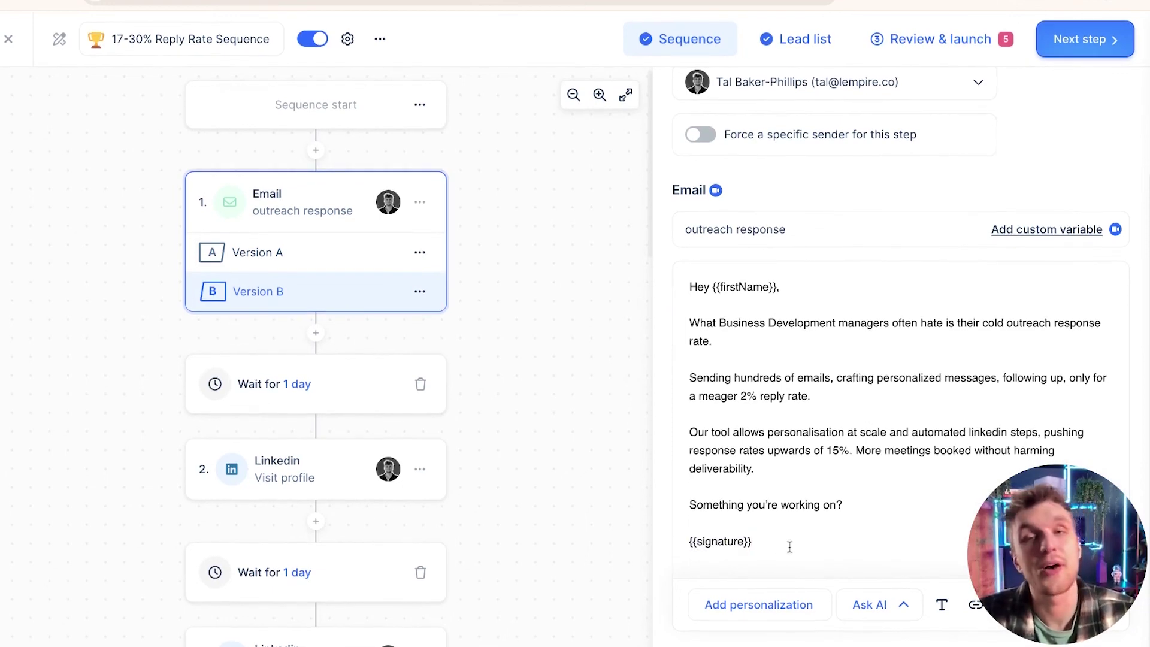